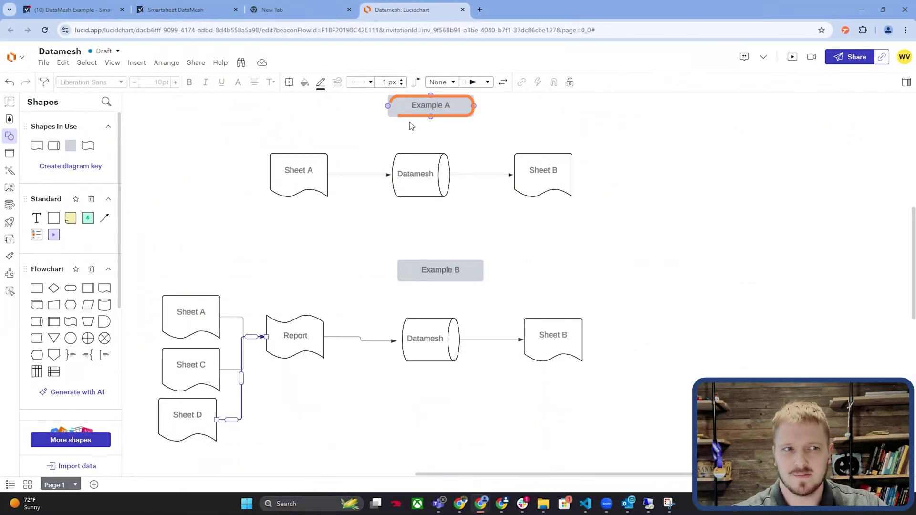
Select the Sheet A shape in the Example A diagram
click(300, 165)
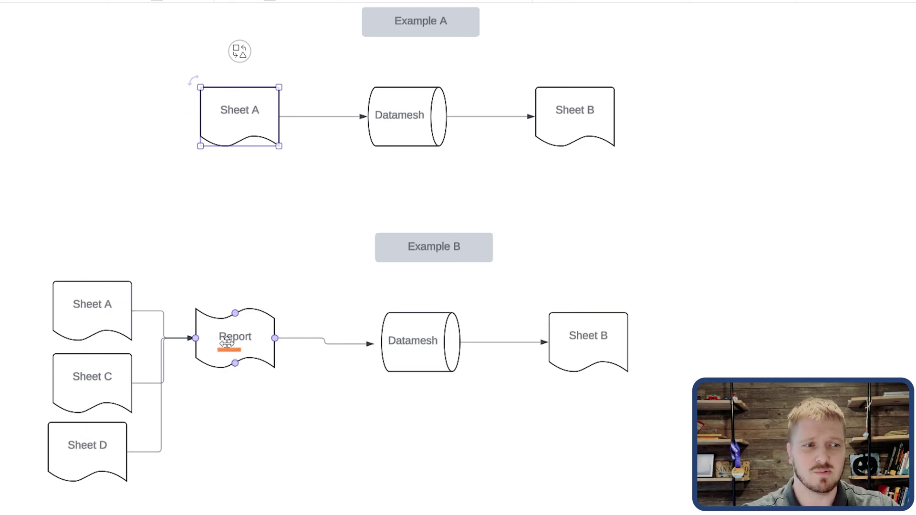
Inspect the Report-to-Datamesh connector and the Sheet B shape in Example A
click(371, 342)
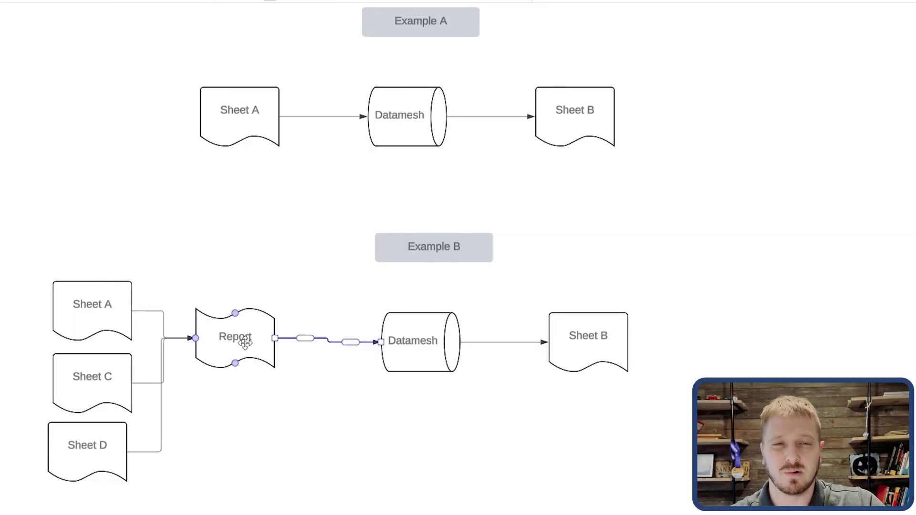
click(550, 105)
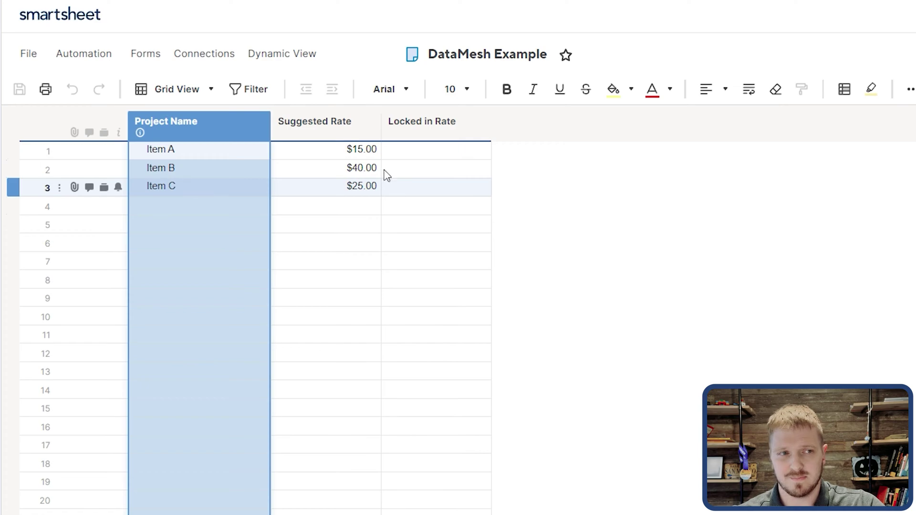
Highlight the three Suggested Rate values, then go to the DataMesh Create New Config wizard
drag(366, 153, 368, 187)
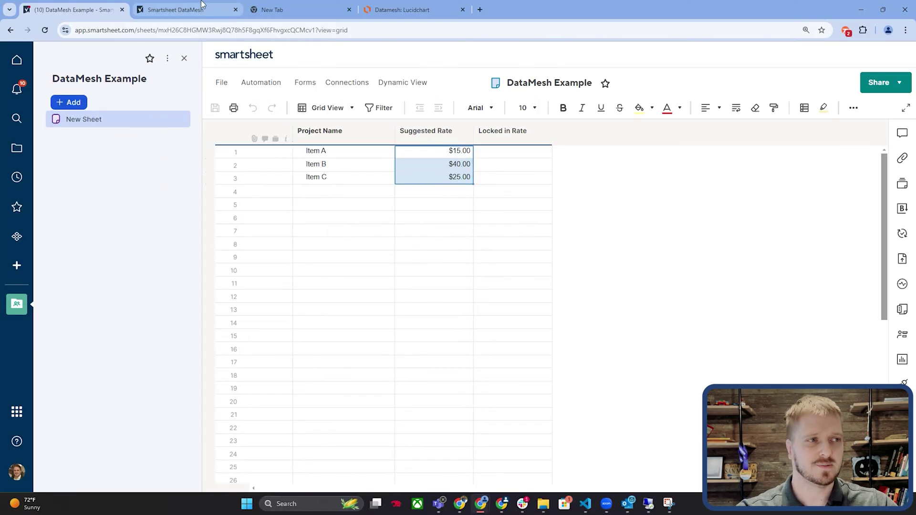
click(203, 5)
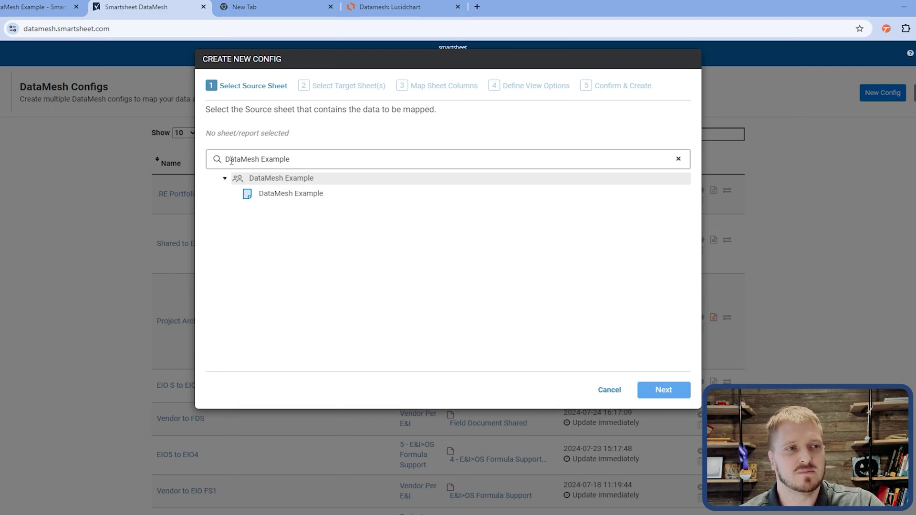
Choose DataMesh Example as the config's source sheet
drag(231, 161, 303, 157)
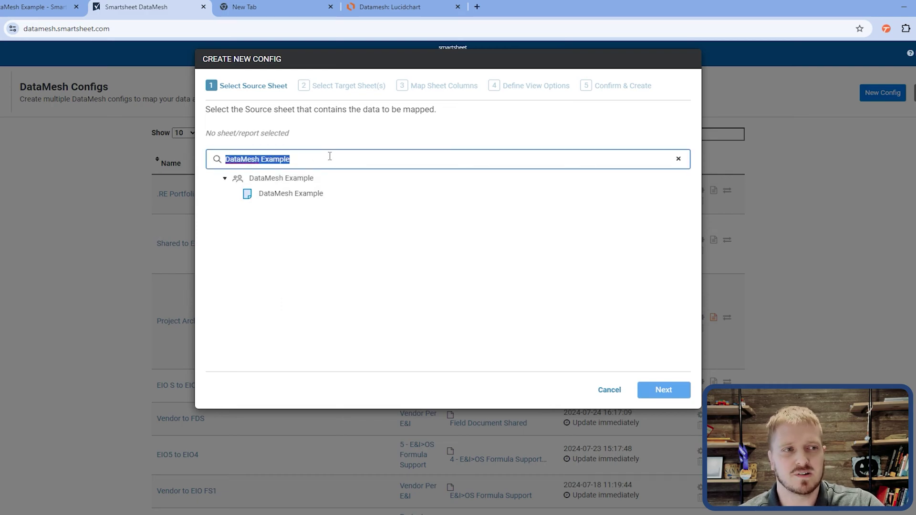
click(284, 194)
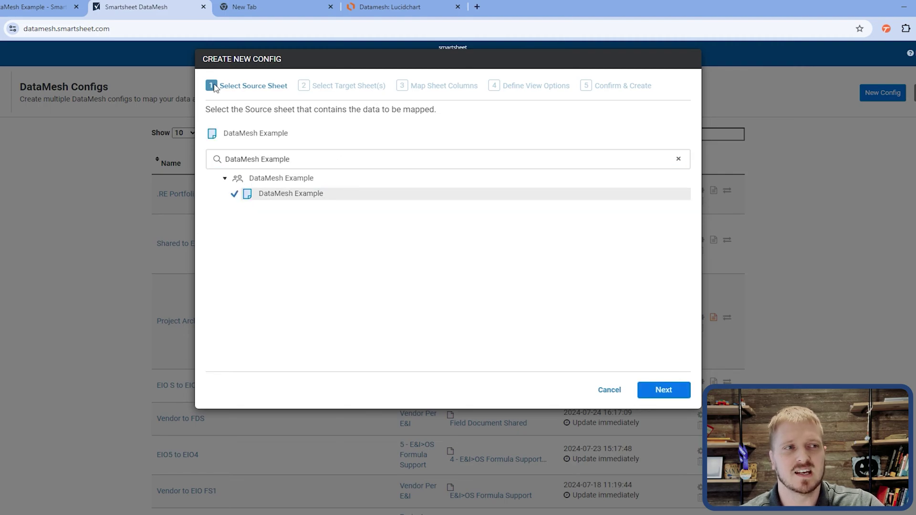
click(671, 395)
Search for 'DataMesh Example' and choose it as the target sheet
click(339, 166)
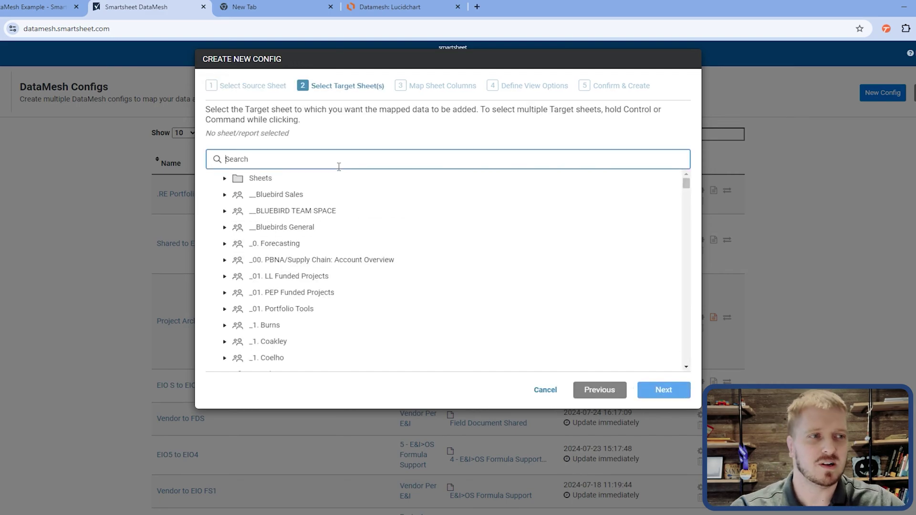
text(Data)
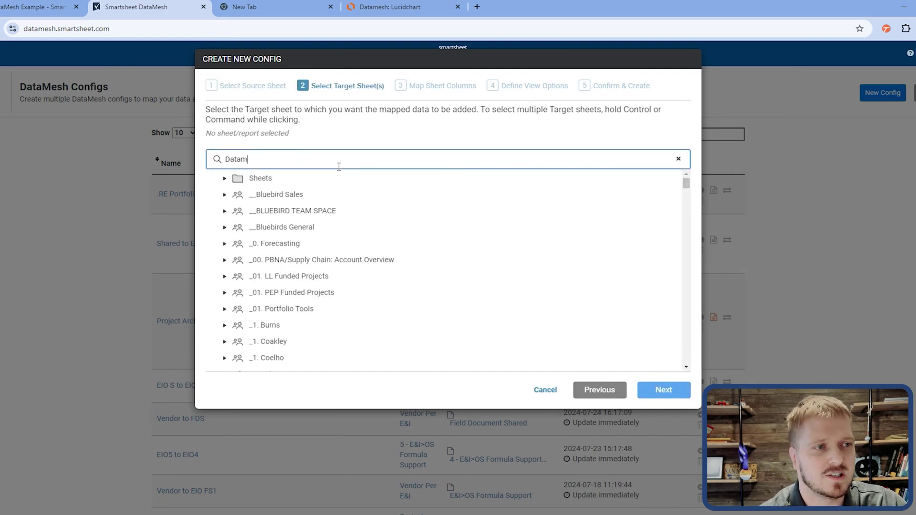
text(Mesh Exampl)
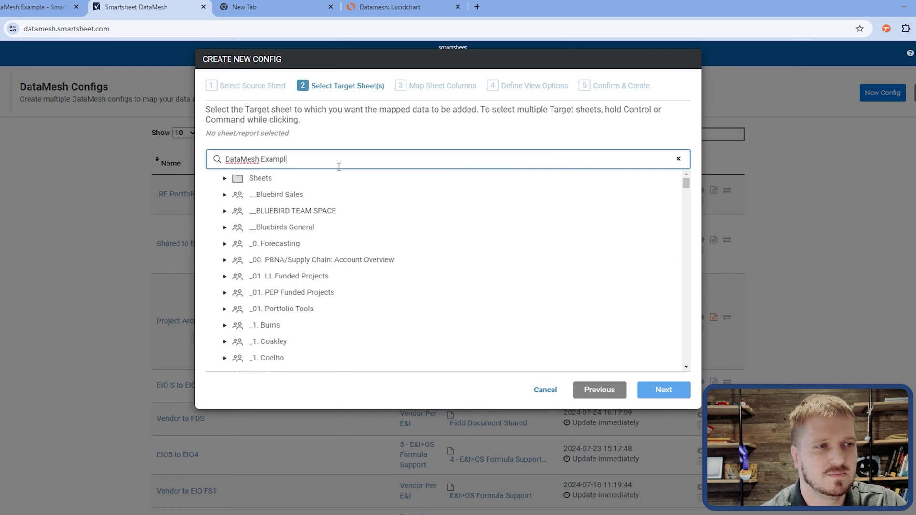
text(e)
click(333, 179)
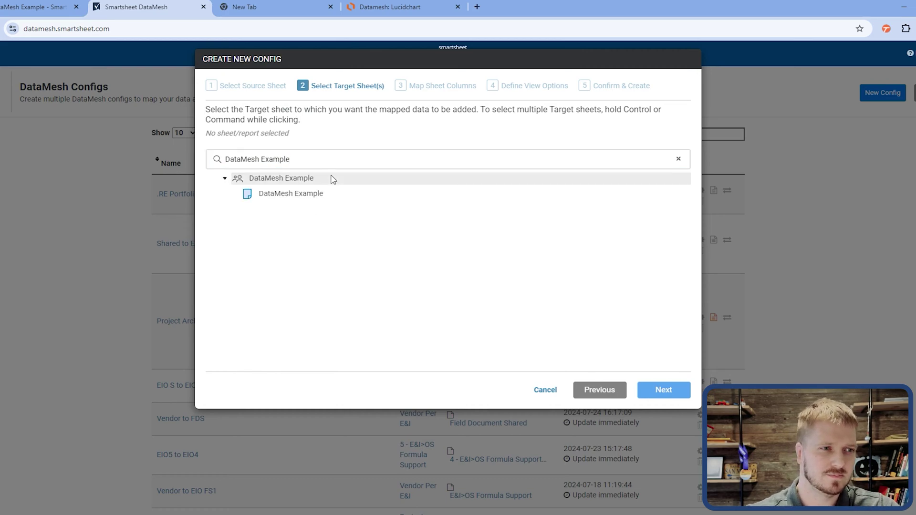
click(320, 194)
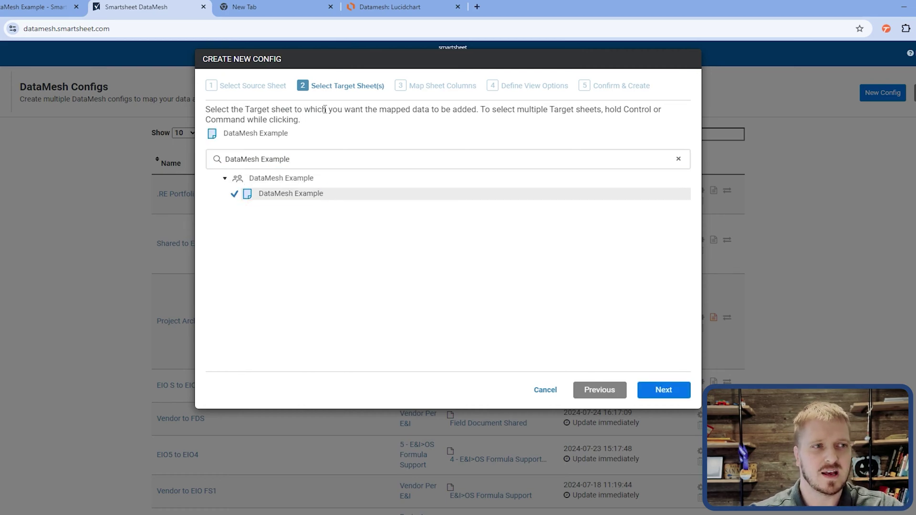
click(651, 394)
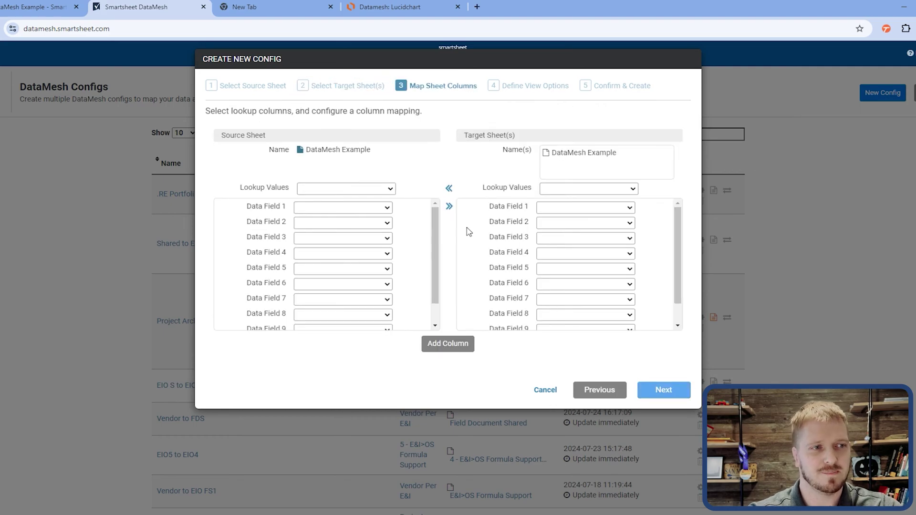
Use Project Name as the lookup column for both source and target
click(299, 151)
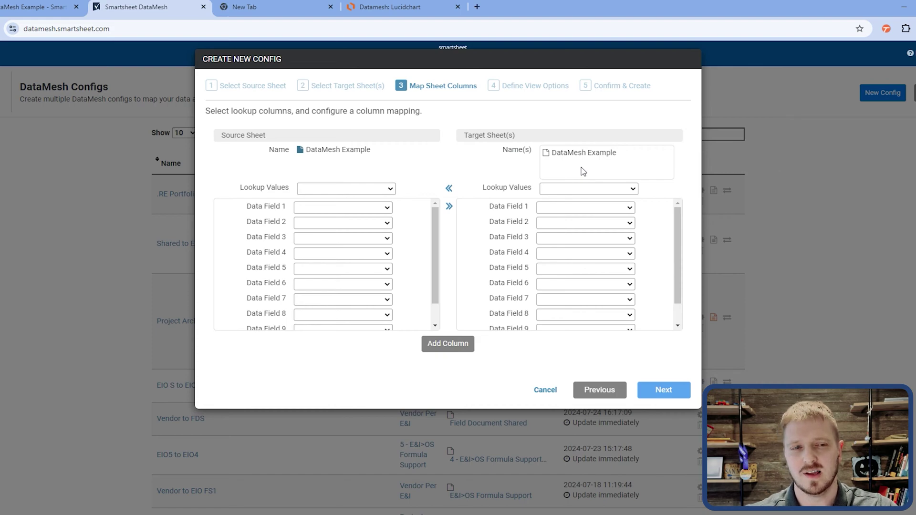
click(361, 190)
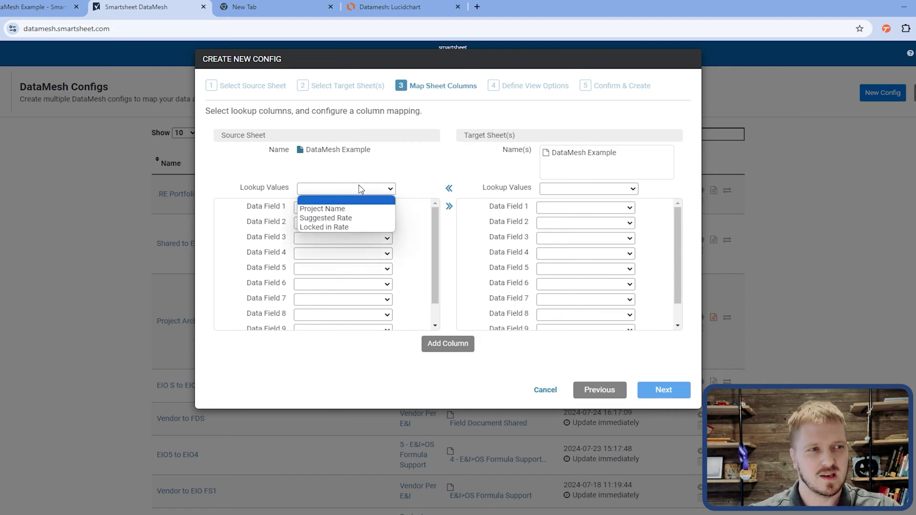
click(332, 206)
click(593, 191)
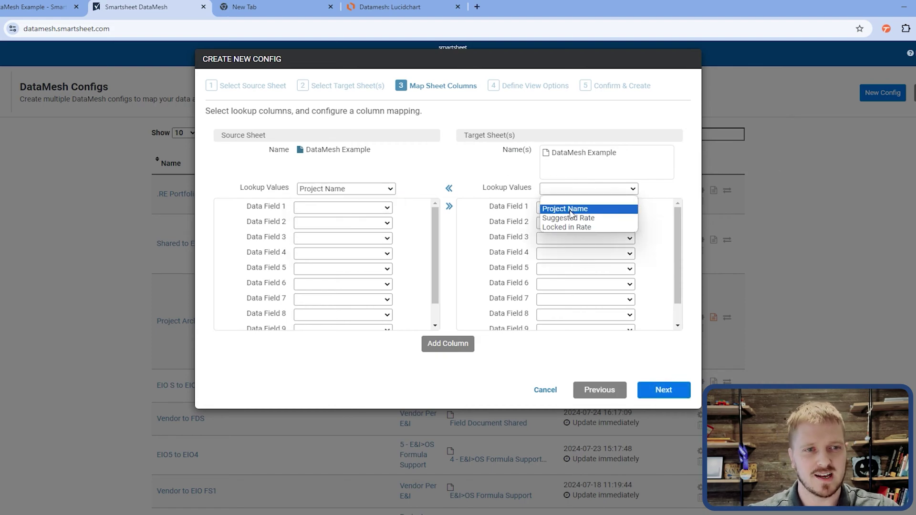
click(566, 207)
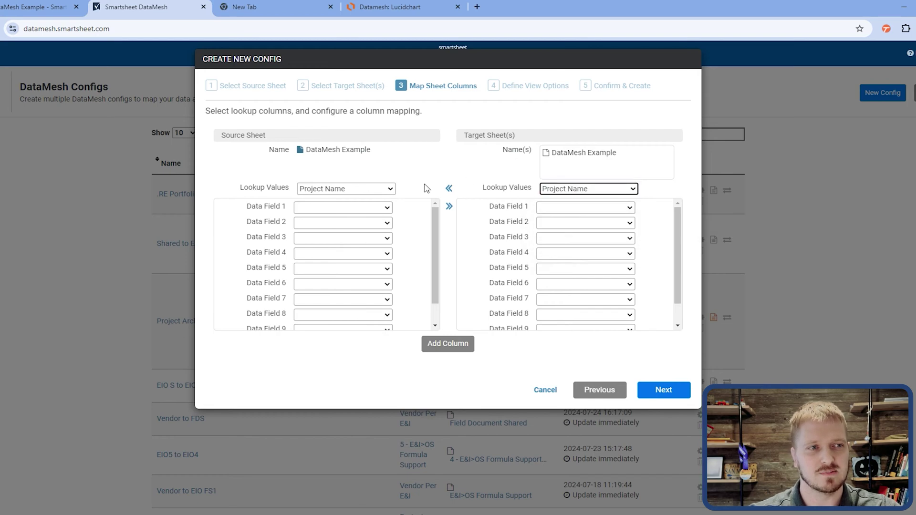
Map source Suggested Rate to target Locked in Rate as Data Field 1
click(340, 208)
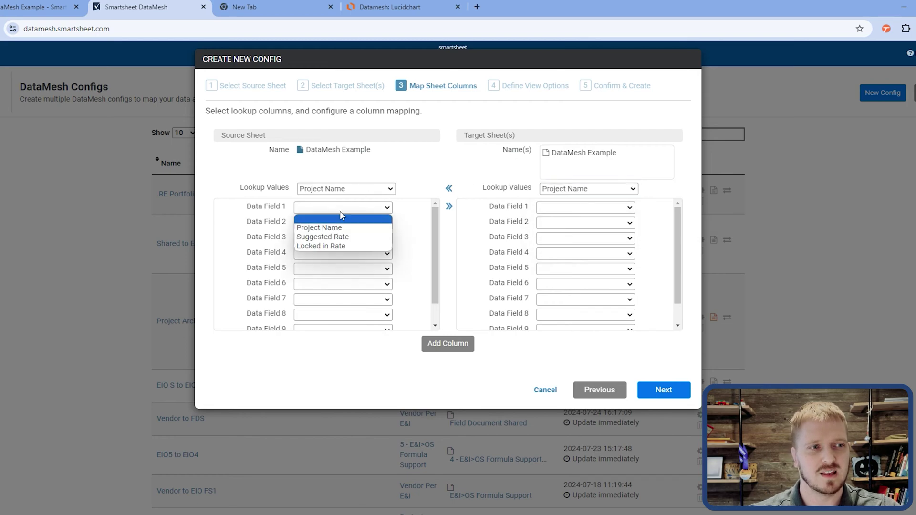
click(329, 238)
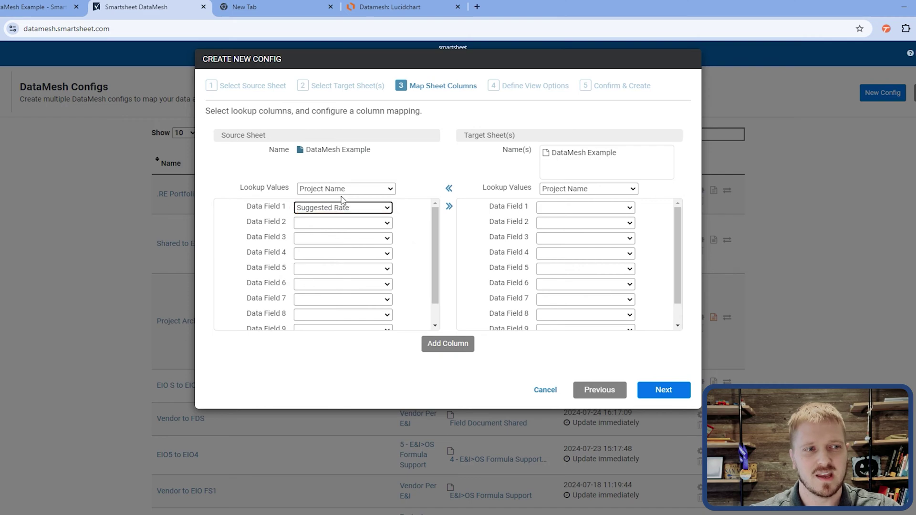
click(579, 209)
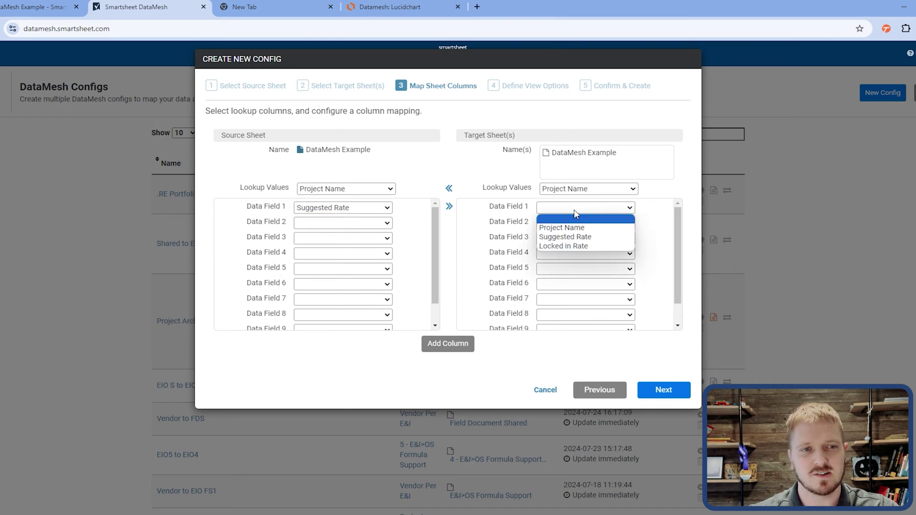
click(572, 246)
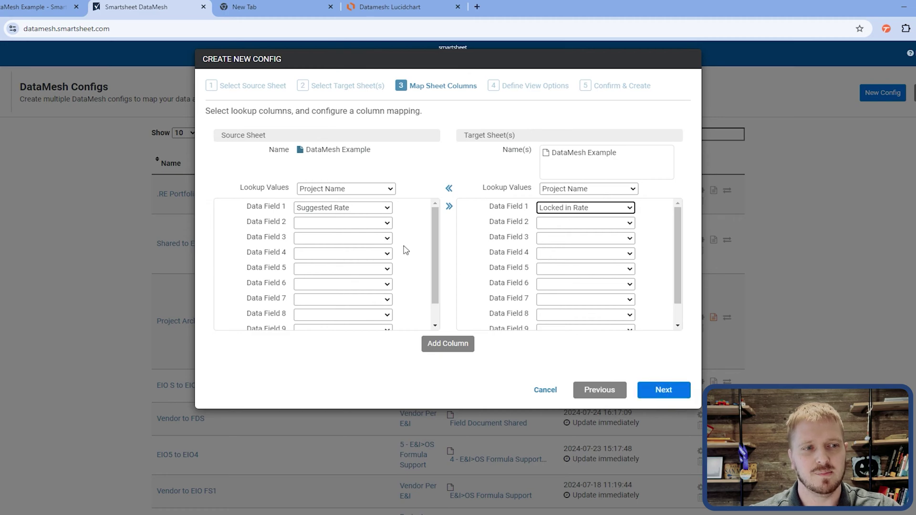
scroll(426, 306, down, 2)
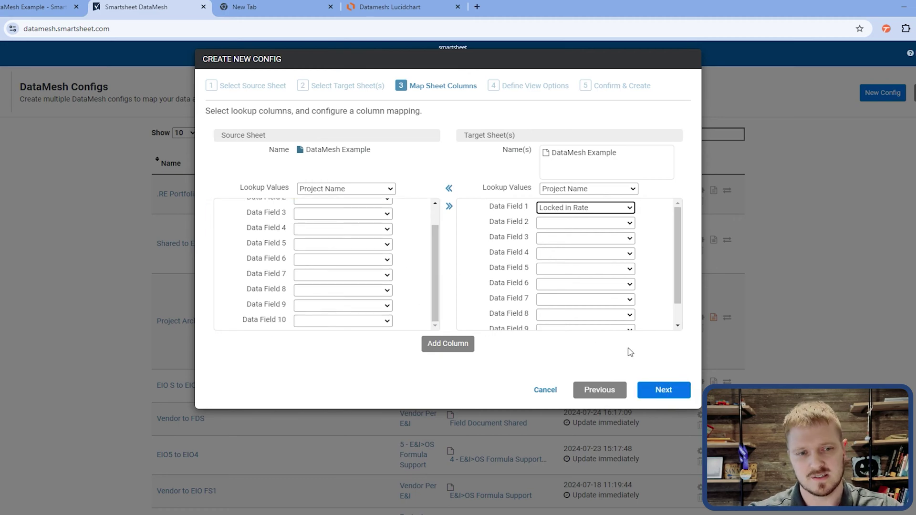
click(662, 394)
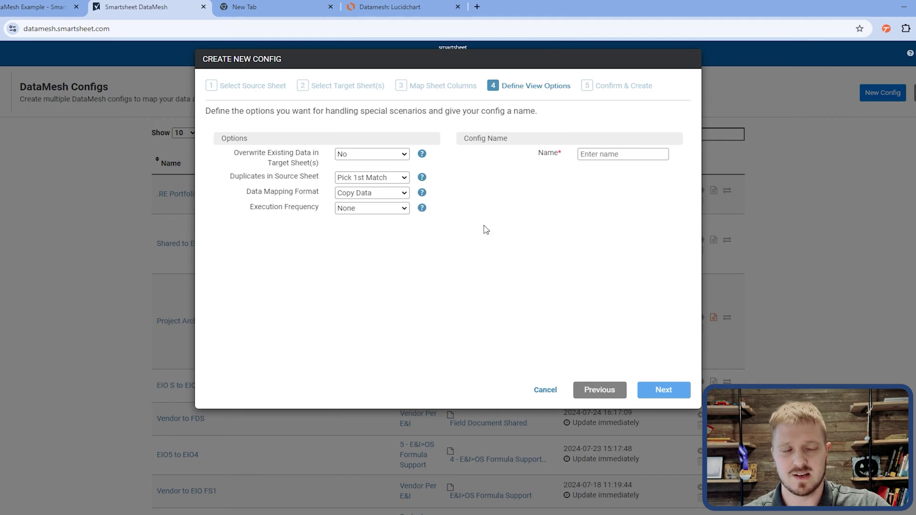
Set Overwrite Existing Data to Yes and Execution Frequency to Update Immediately
click(347, 152)
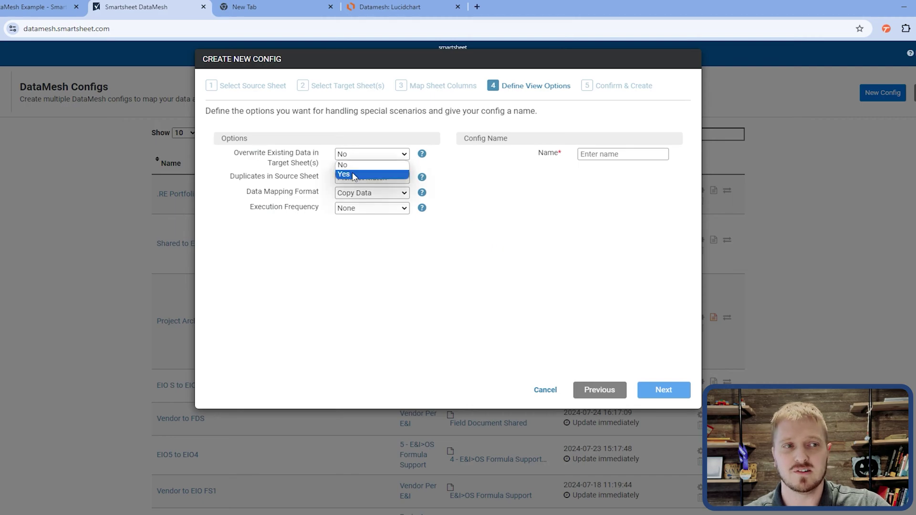
click(352, 173)
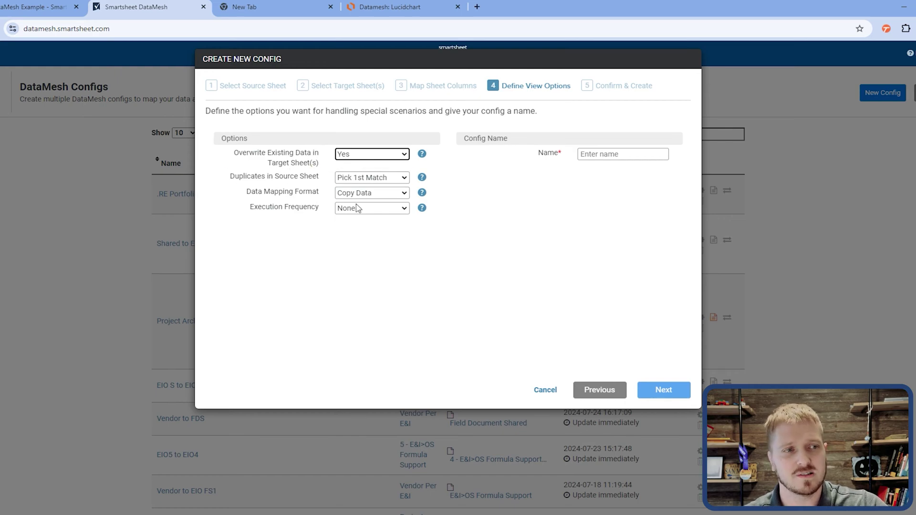
click(370, 194)
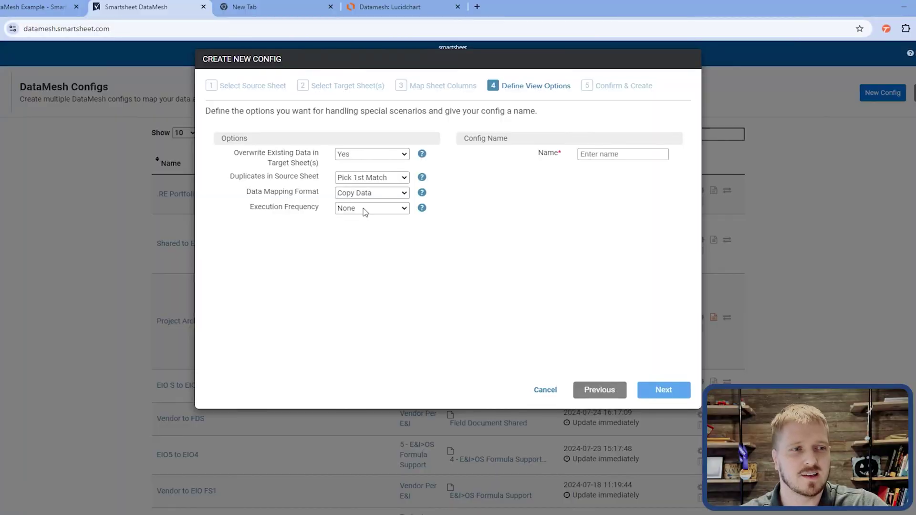
click(365, 210)
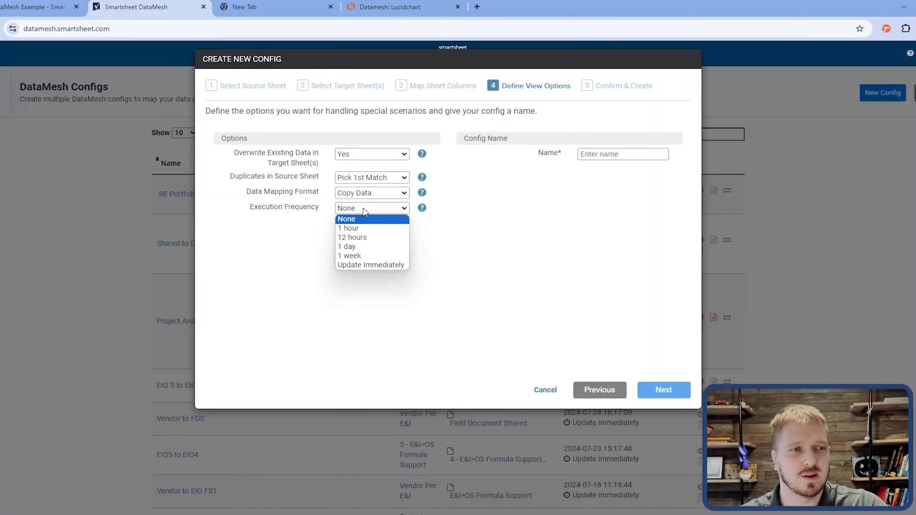
click(375, 265)
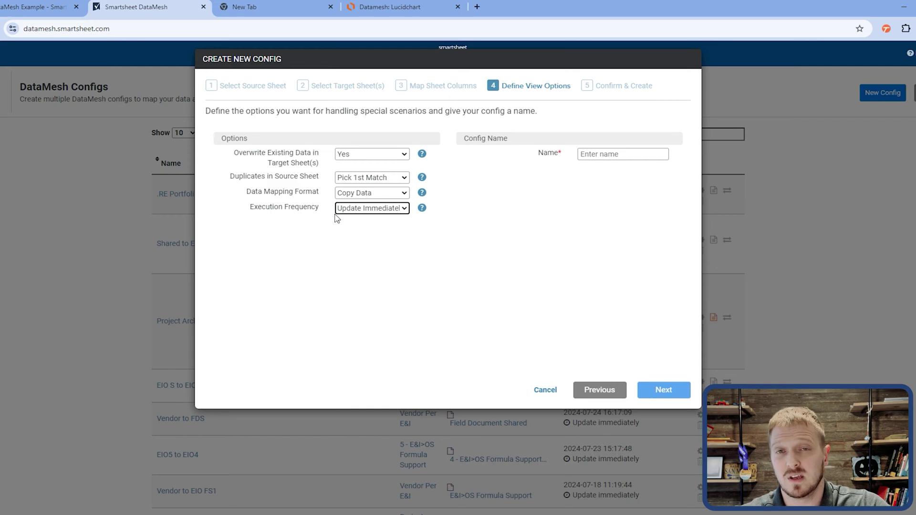
click(380, 212)
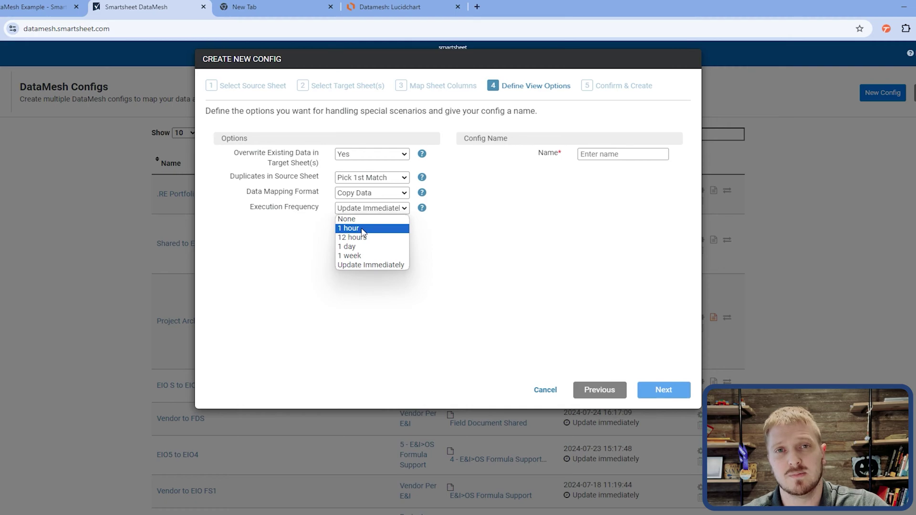
click(612, 212)
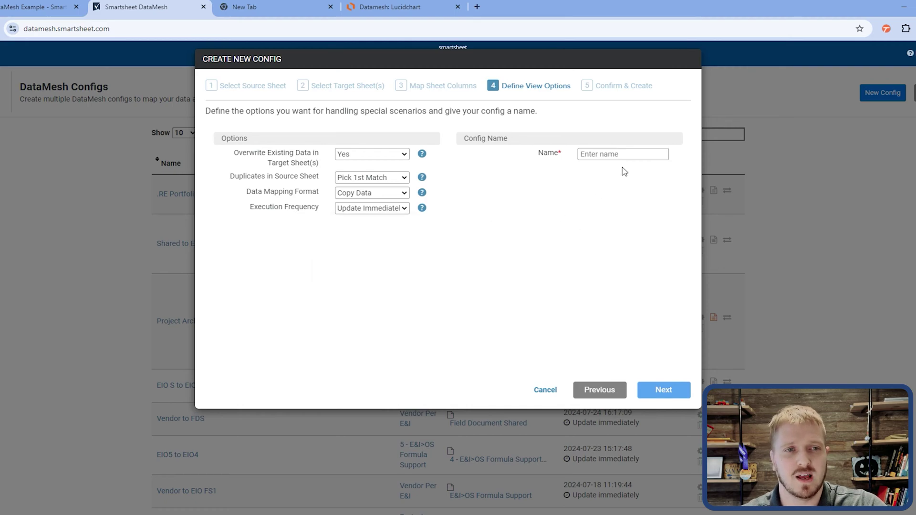
Name the config 'Datamesh example' and create it
click(623, 154)
text(D)
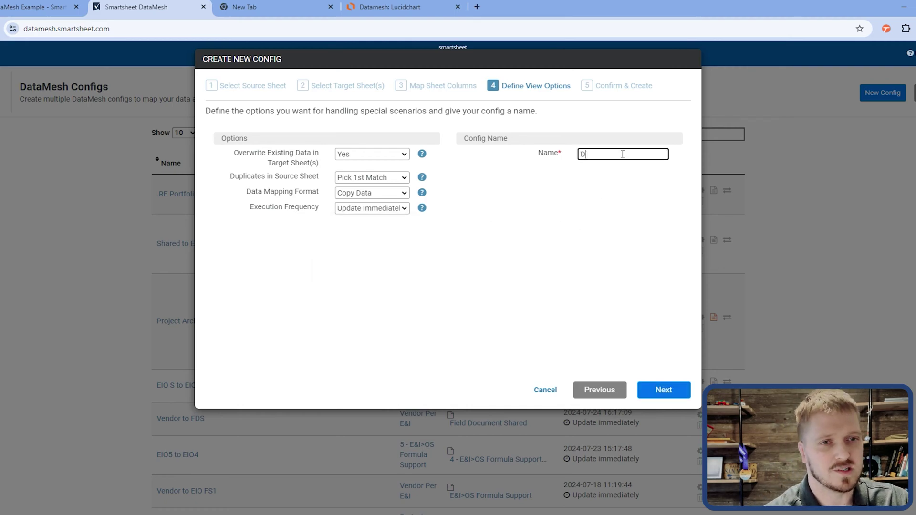
text(atamesh example)
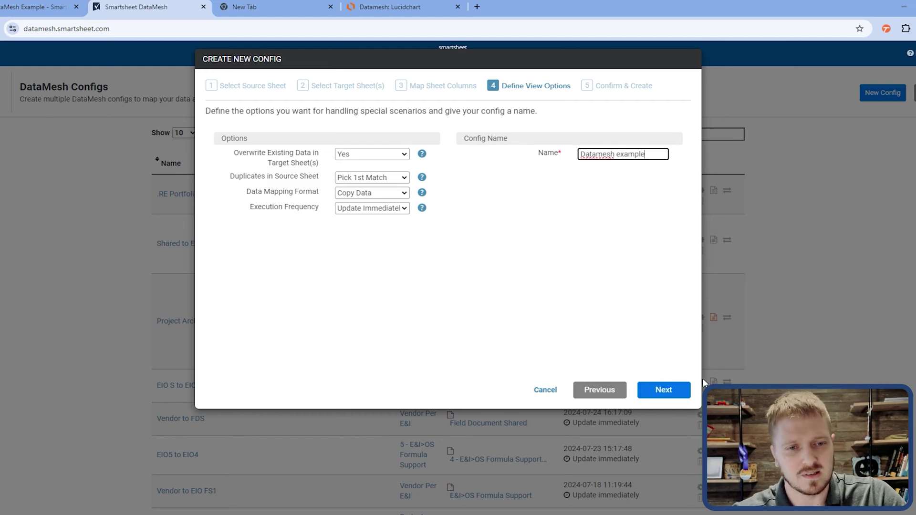
click(655, 395)
click(665, 391)
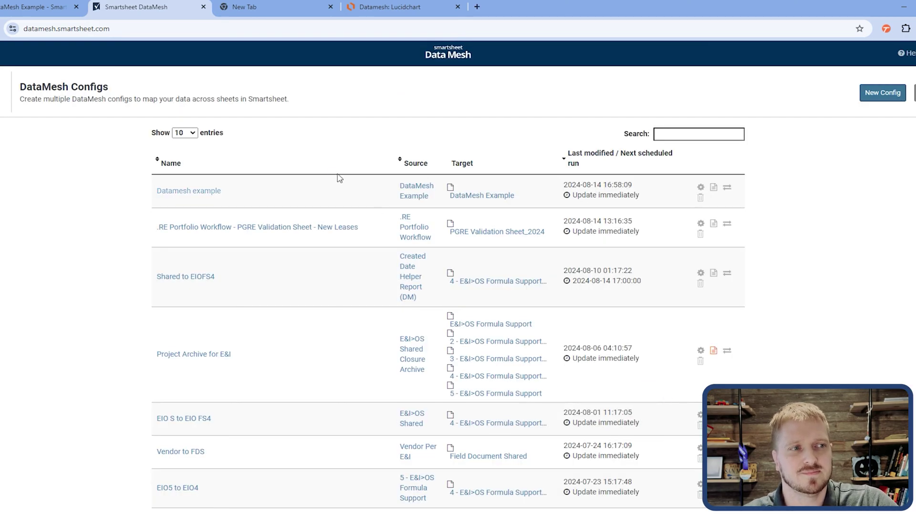
Run Datamesh example, submit the previewed changes, and check Locked in Rate on the sheet
click(190, 195)
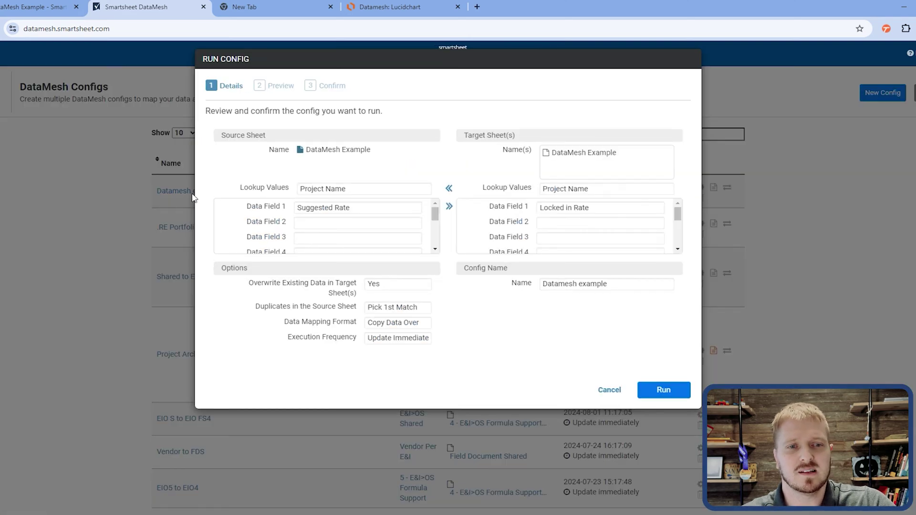
click(663, 390)
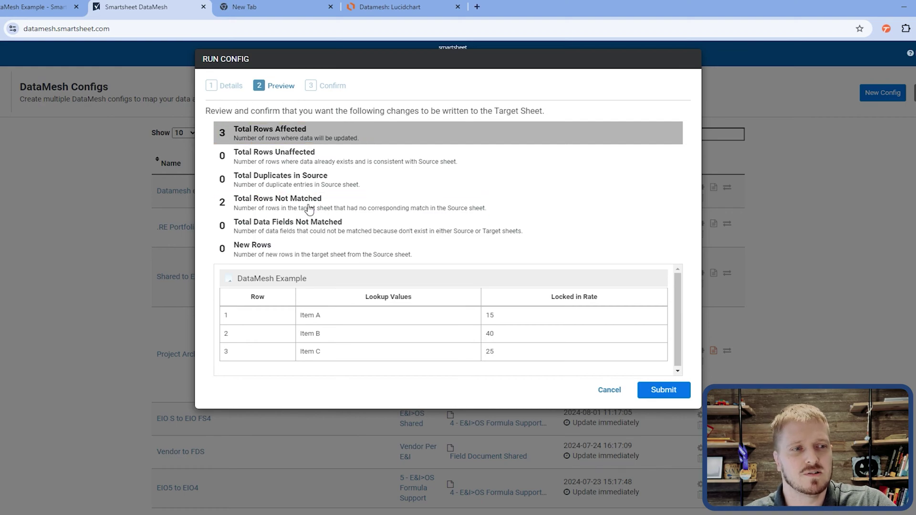
scroll(362, 335, down, 1)
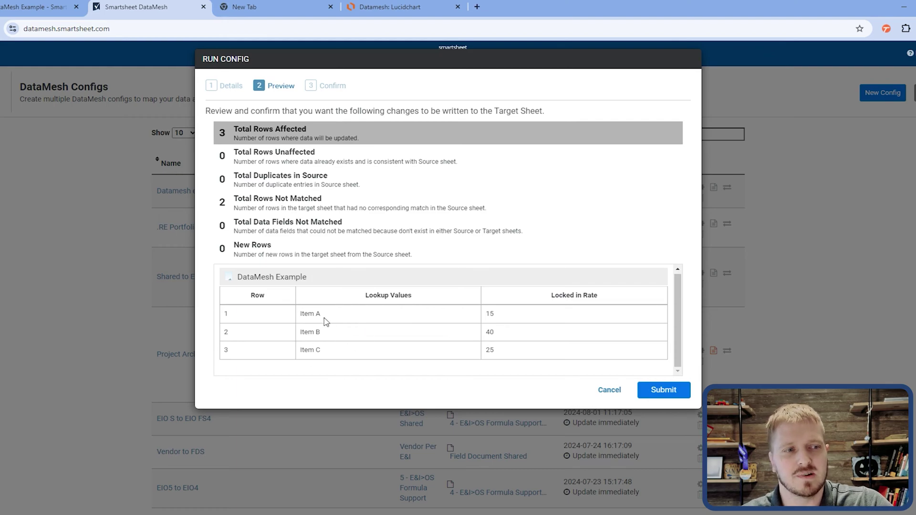
click(664, 400)
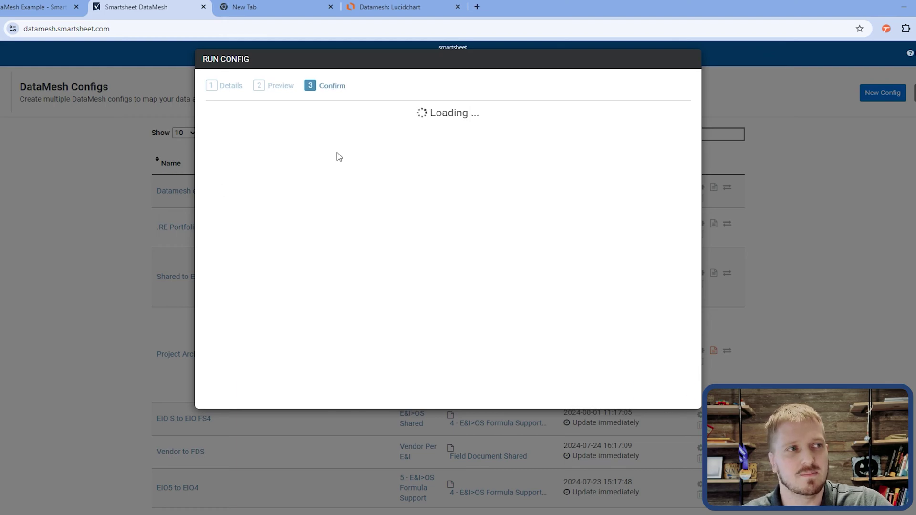
click(29, 6)
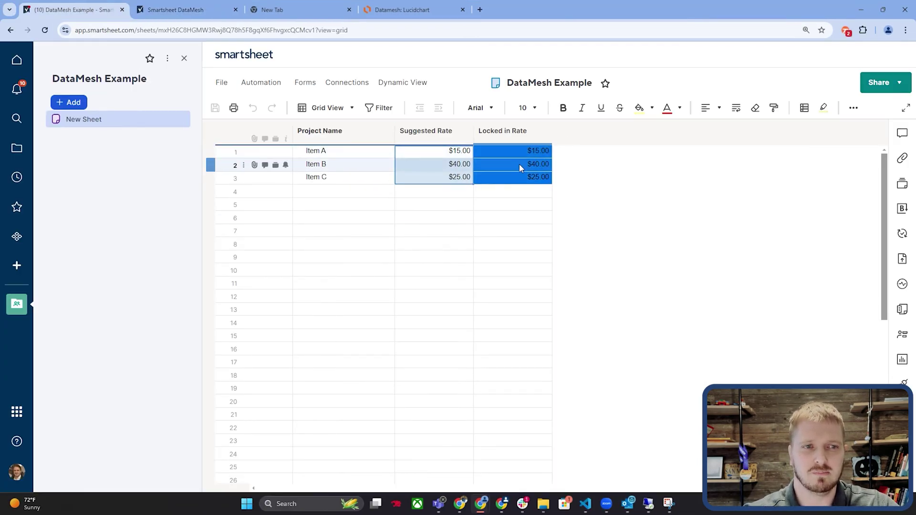
click(338, 152)
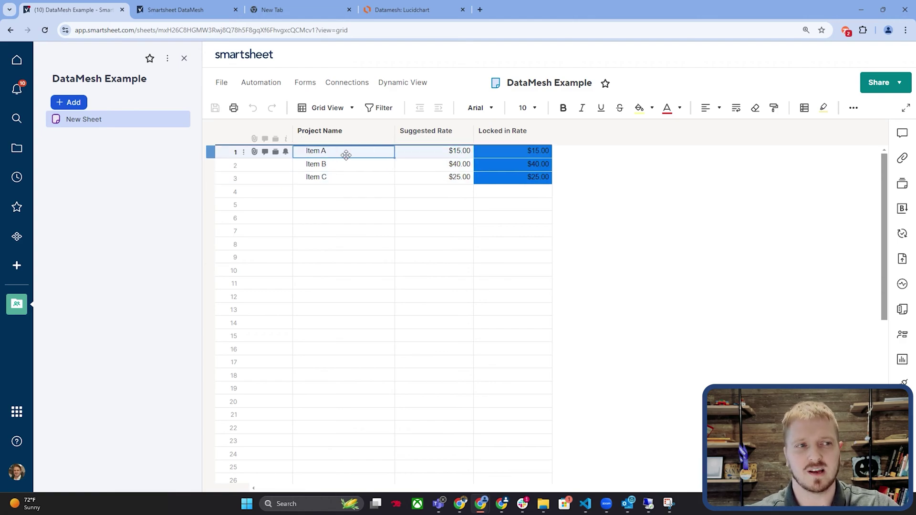